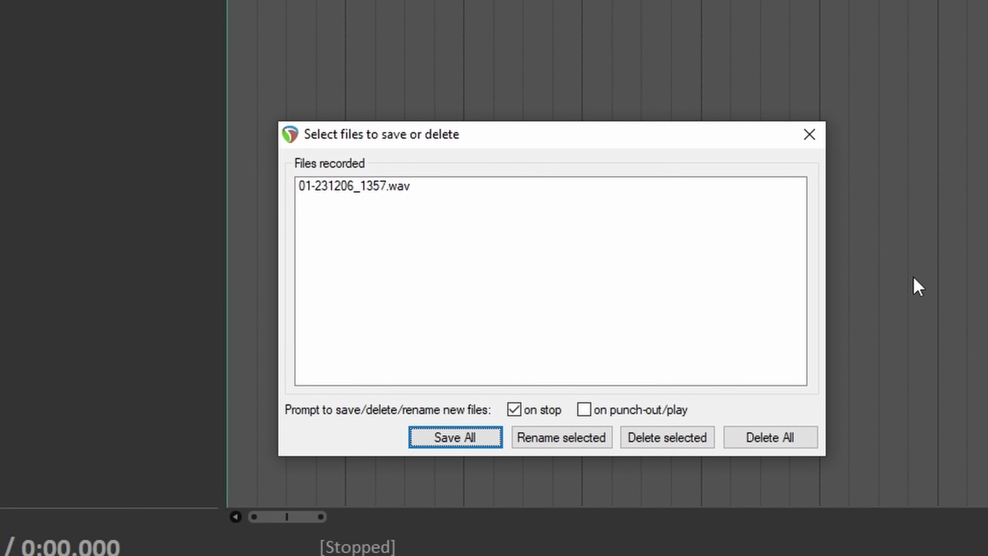
# - Save all files from the finished recording
pyautogui.press('Return')
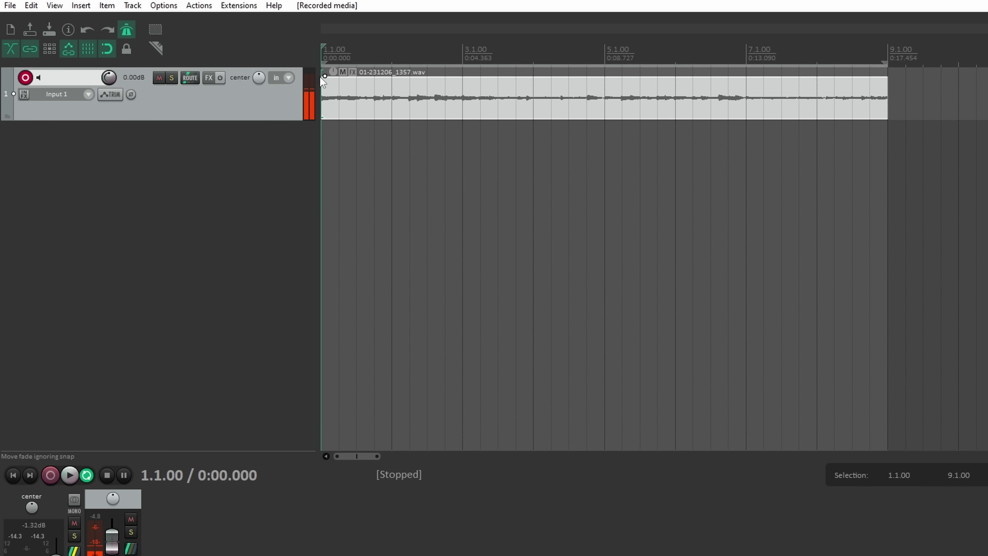
pyautogui.rightClick(366, 103)
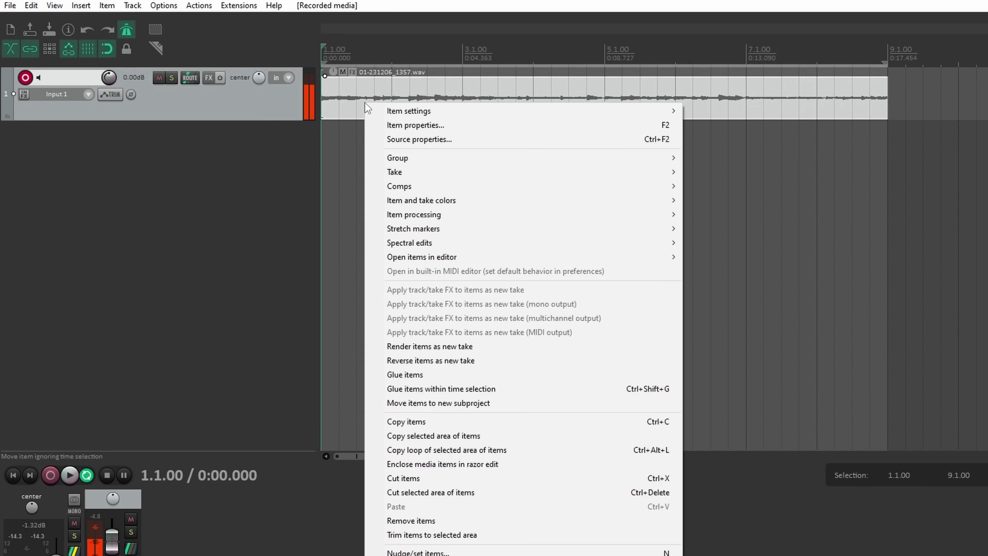
pyautogui.moveTo(396, 132)
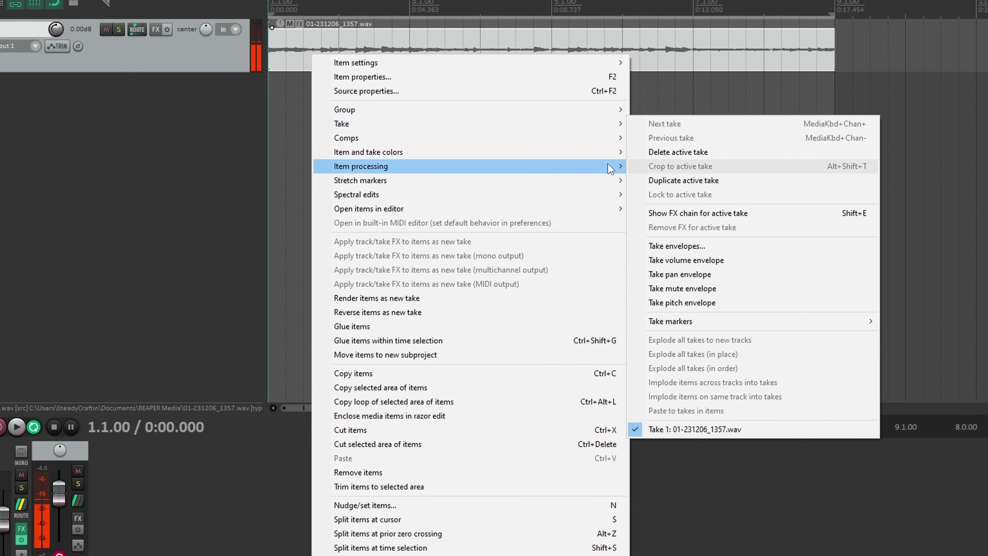
pyautogui.click(294, 61)
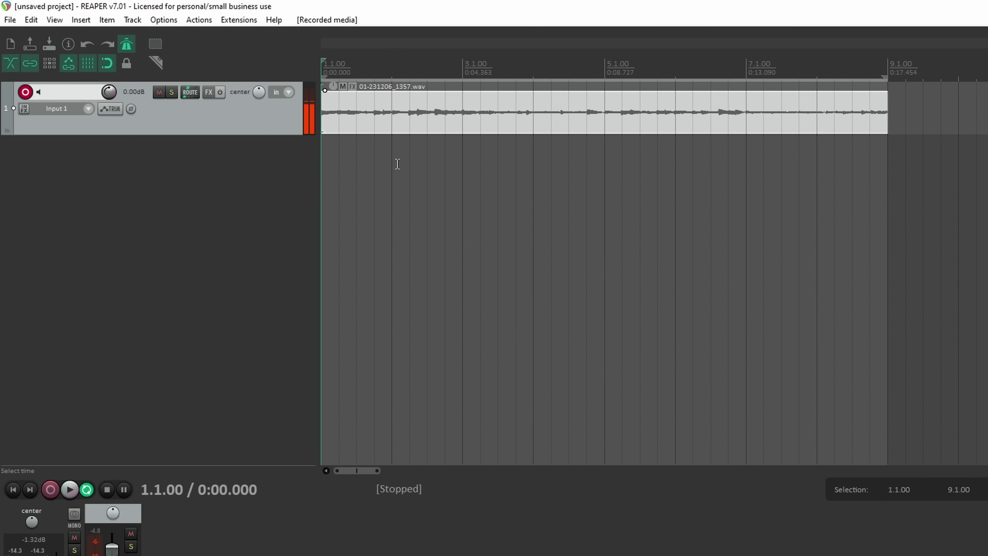
# - Toggle the loop recording option that discards incomplete first or last takes in the Loop/Lane Recording preferences
pyautogui.click(168, 23)
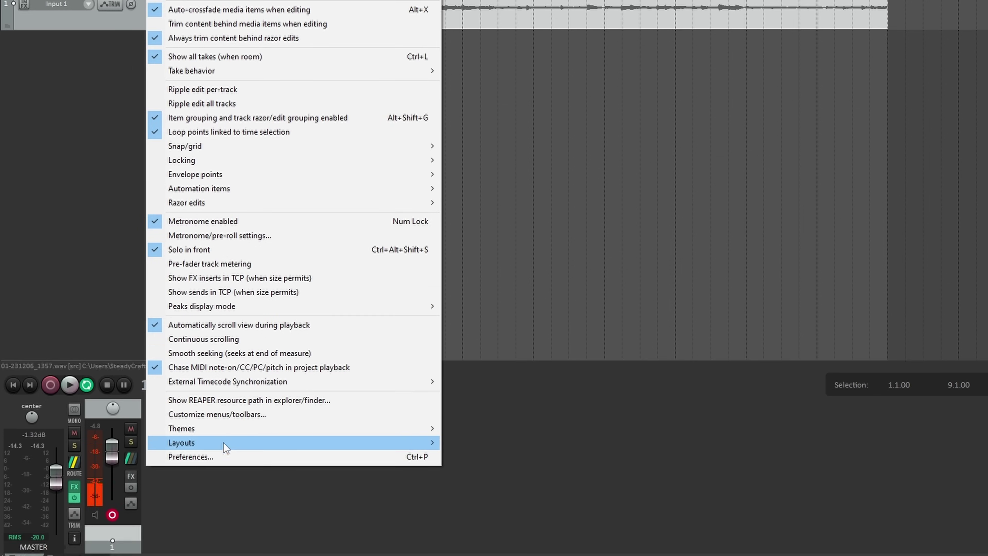
pyautogui.click(212, 474)
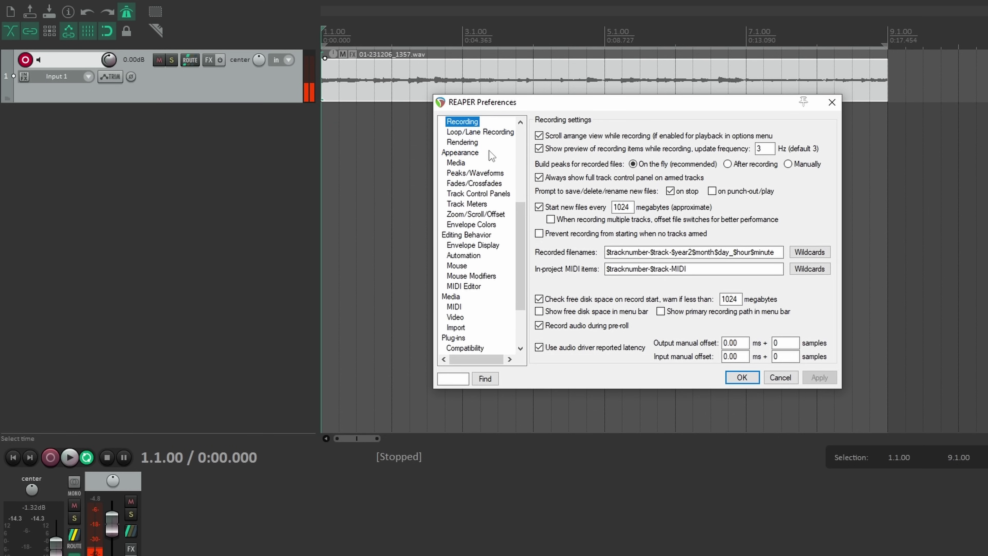
pyautogui.moveTo(523, 187); pyautogui.dragTo(523, 122)
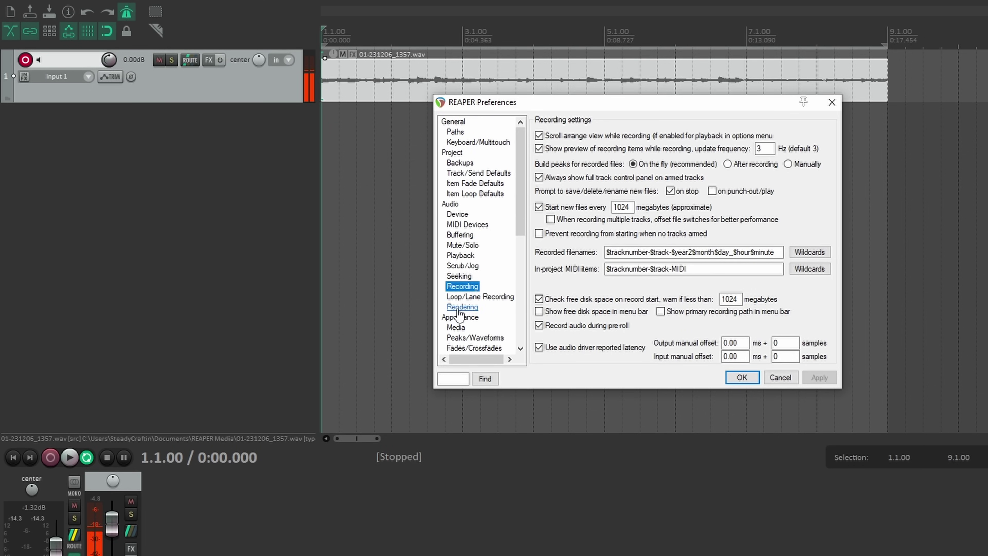
pyautogui.click(472, 297)
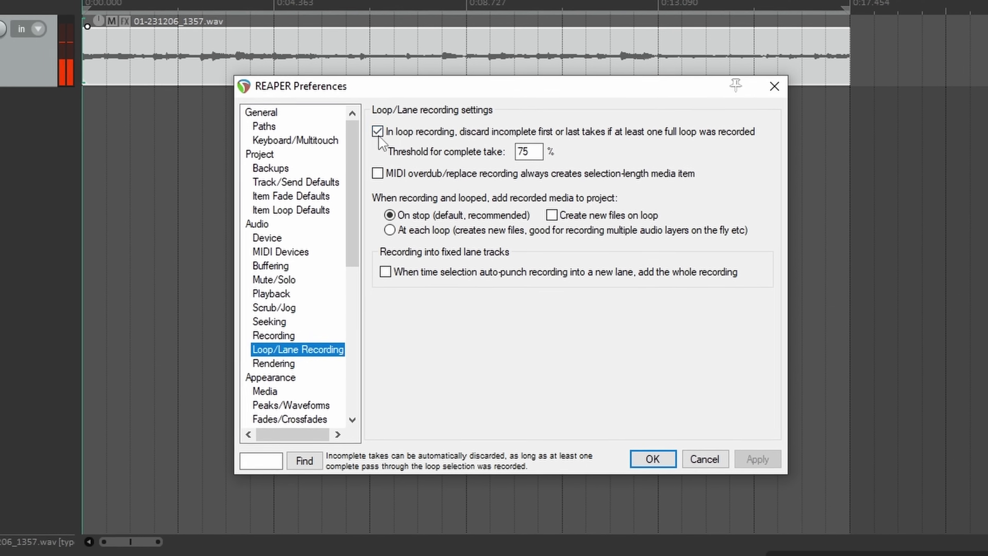
pyautogui.click(450, 133)
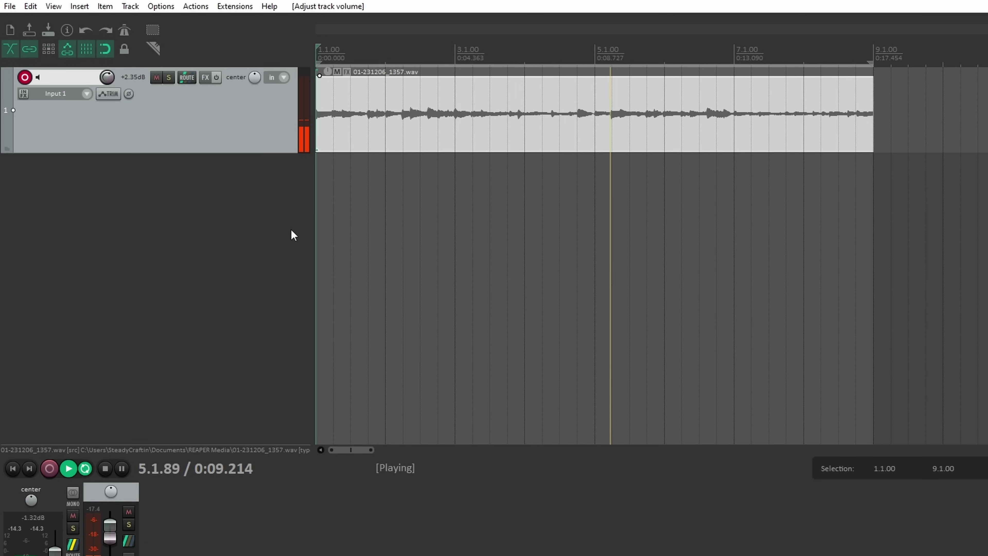
# - Disarm the first track for recording and insert a new track below it
pyautogui.click(25, 80)
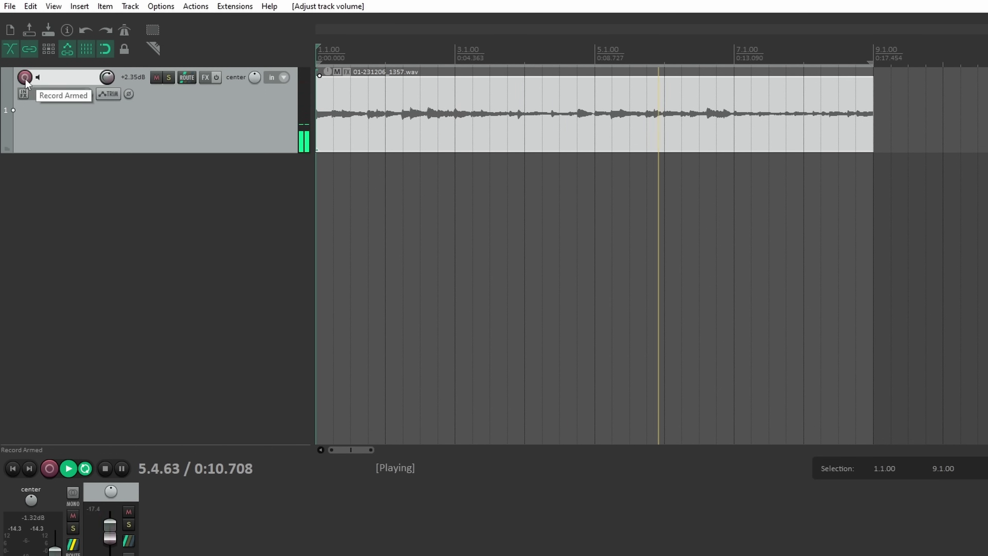
pyautogui.click(88, 179)
pyautogui.rightClick(92, 177)
pyautogui.click(139, 184)
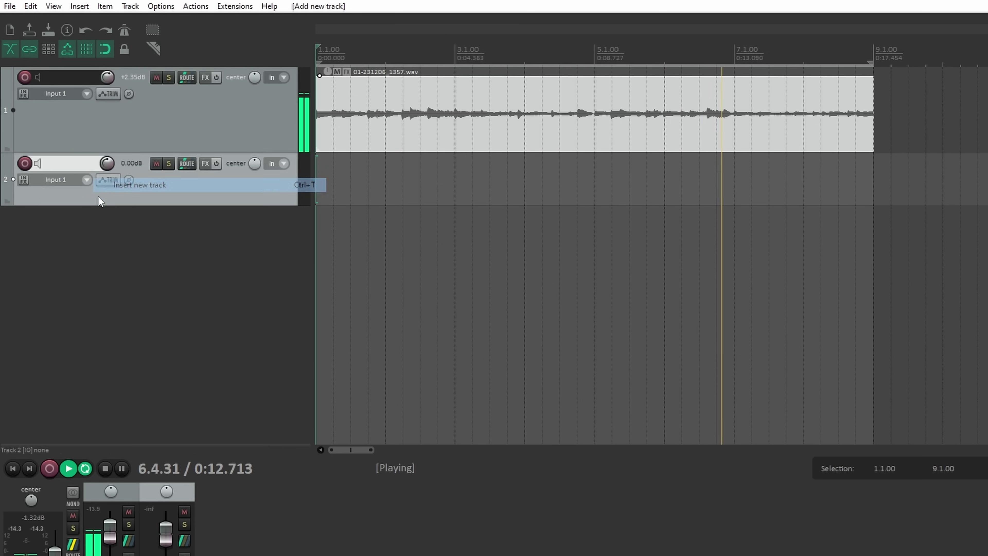
# - Arm the second track with record monitoring on and record a looped take onto it
pyautogui.click(25, 164)
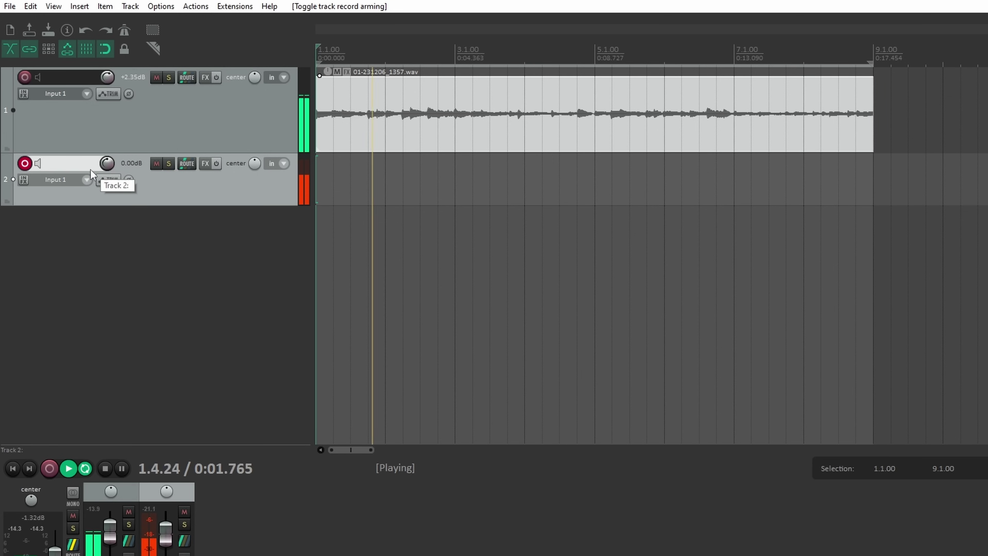
pyautogui.click(39, 164)
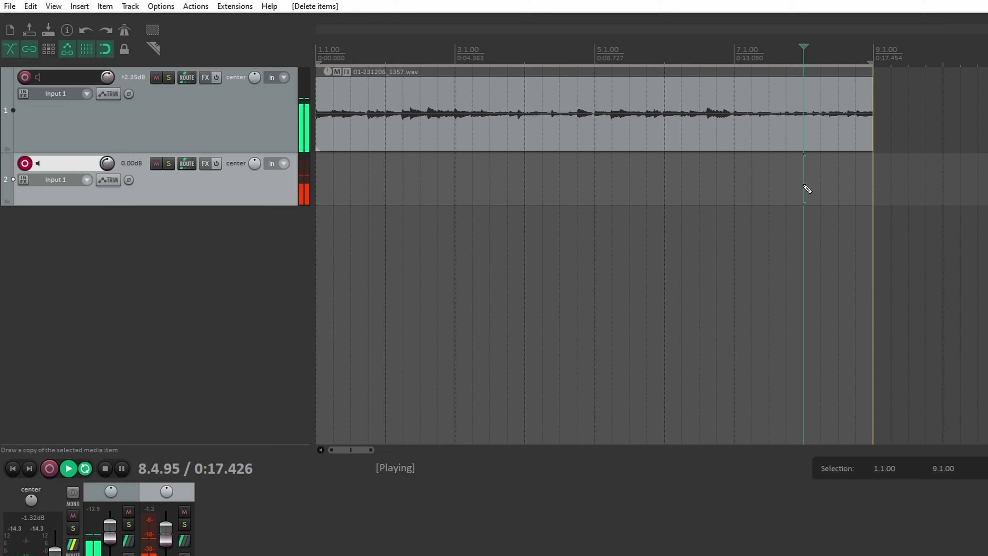
pyautogui.hotkey('ctrl', 'r')
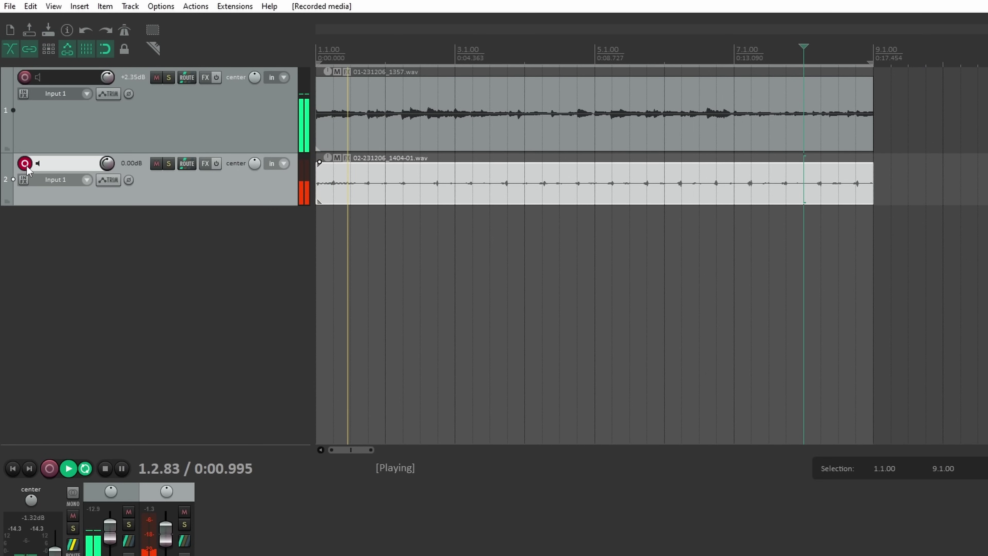
# - Disarm the second track and lower its volume to -5.84 dB
pyautogui.click(25, 164)
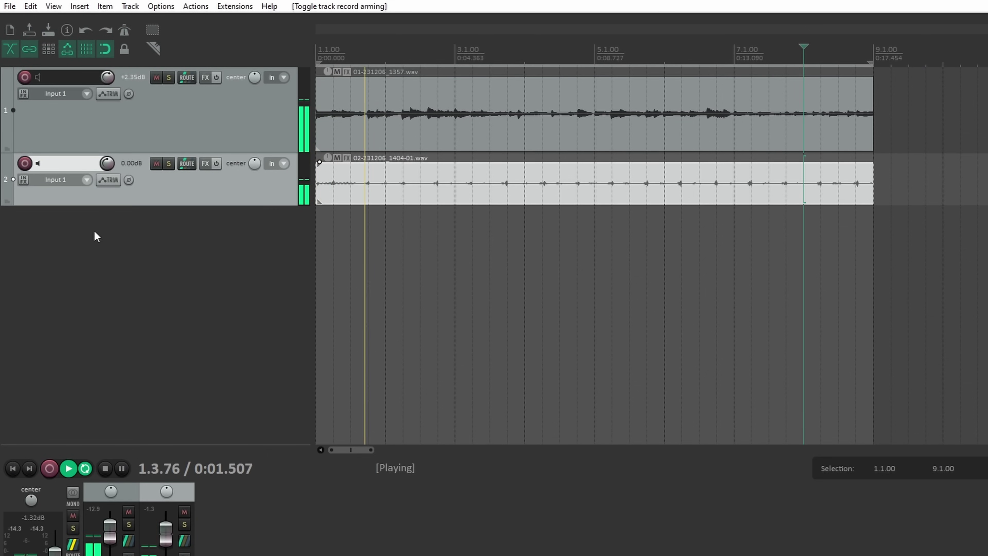
pyautogui.moveTo(107, 164); pyautogui.dragTo(107, 173)
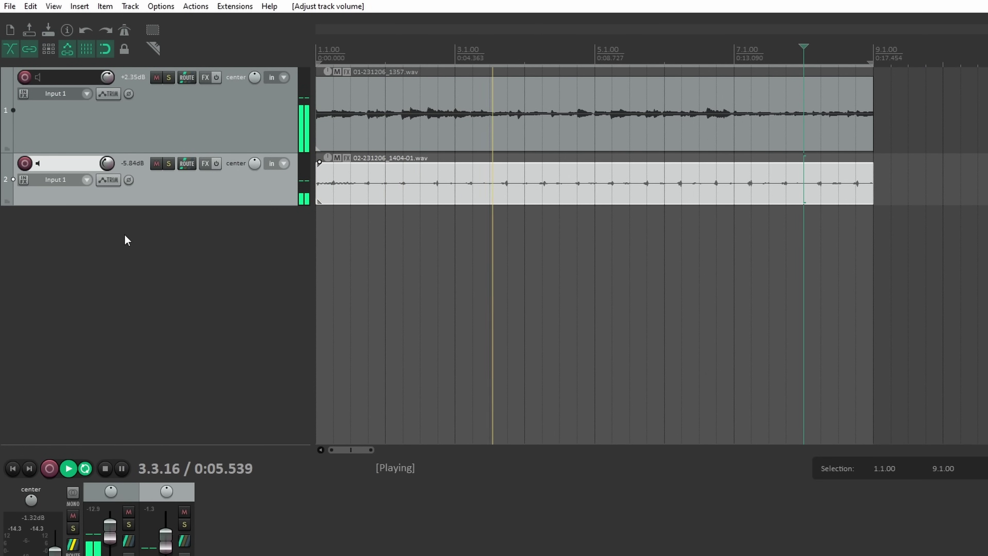
# - Insert a third track and name the three tracks UKE, EGG SHAKER and TAMBOURINE in order
pyautogui.rightClick(137, 230)
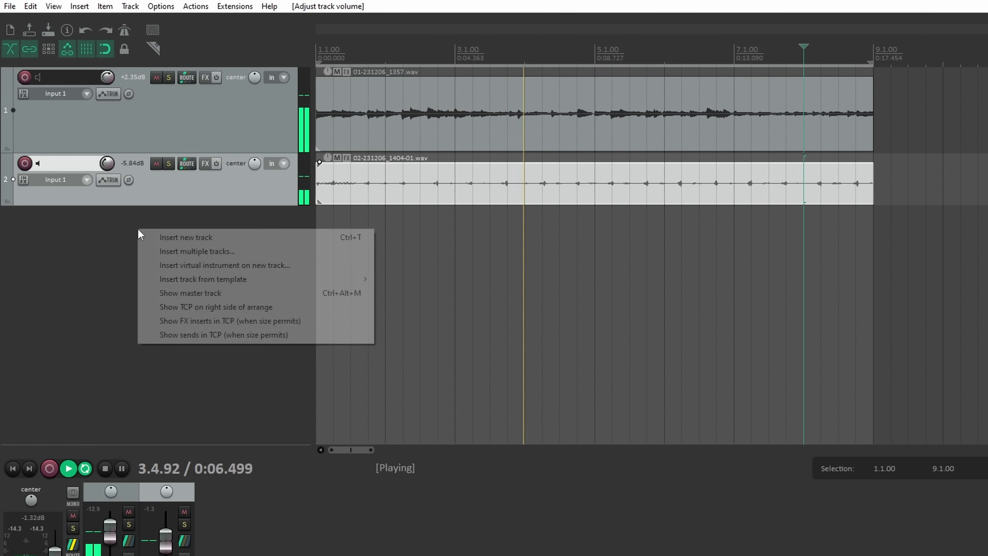
pyautogui.click(163, 237)
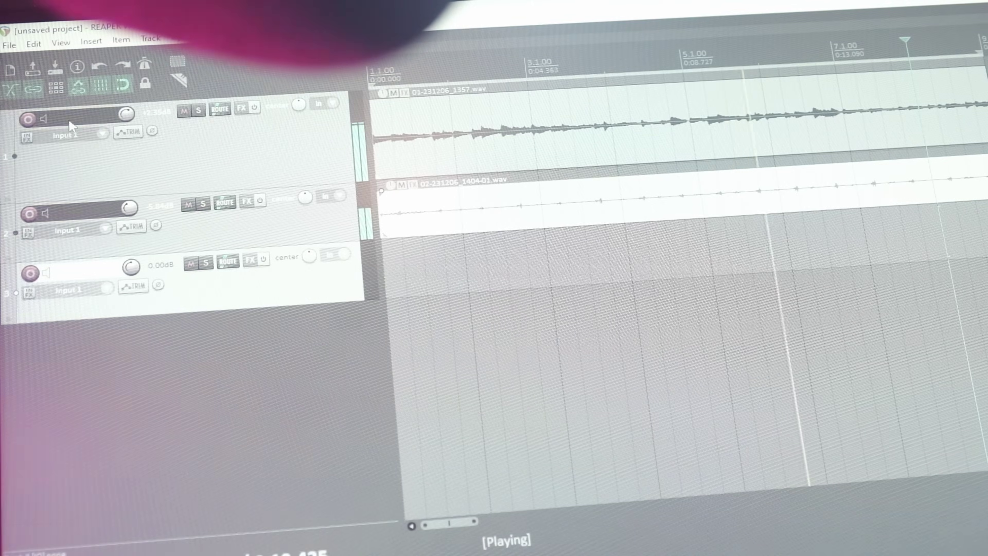
pyautogui.click(59, 77)
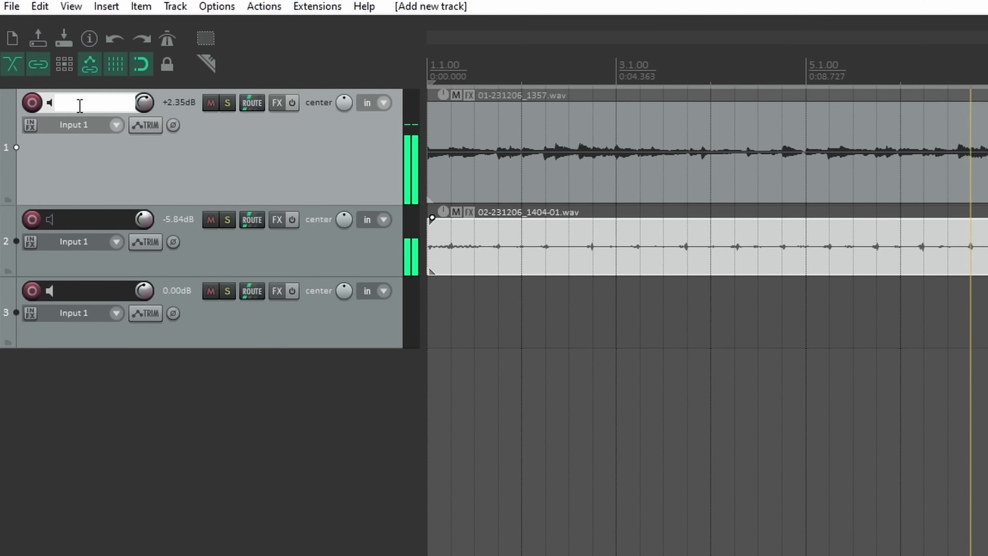
pyautogui.write('UKE')
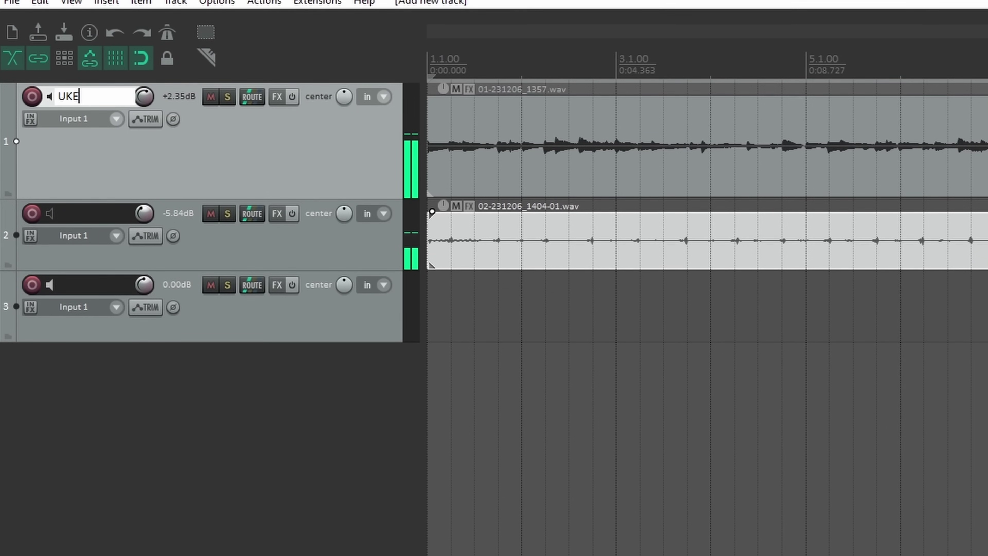
pyautogui.press('Tab')
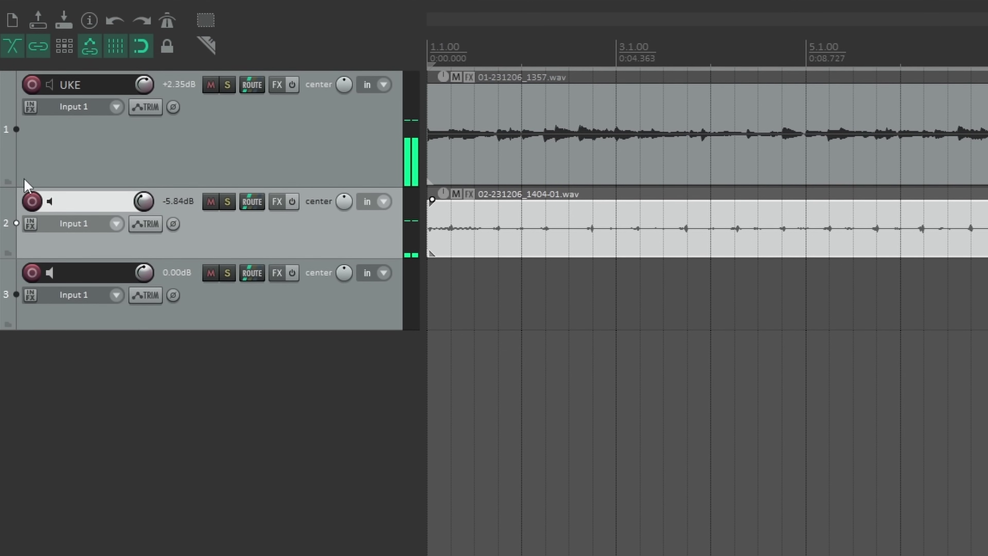
pyautogui.write('EGG SHAKER')
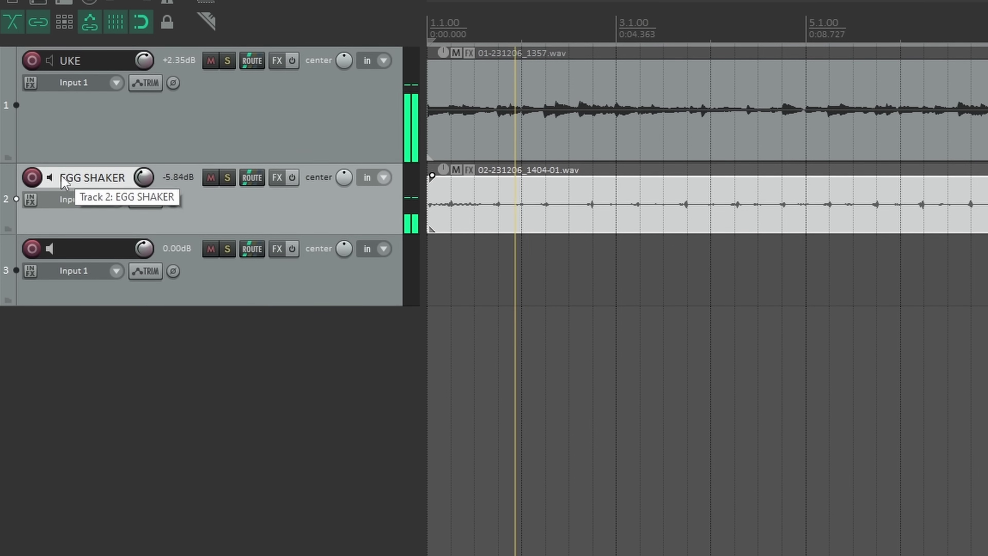
pyautogui.press('Tab')
pyautogui.write('TAMBOURI')
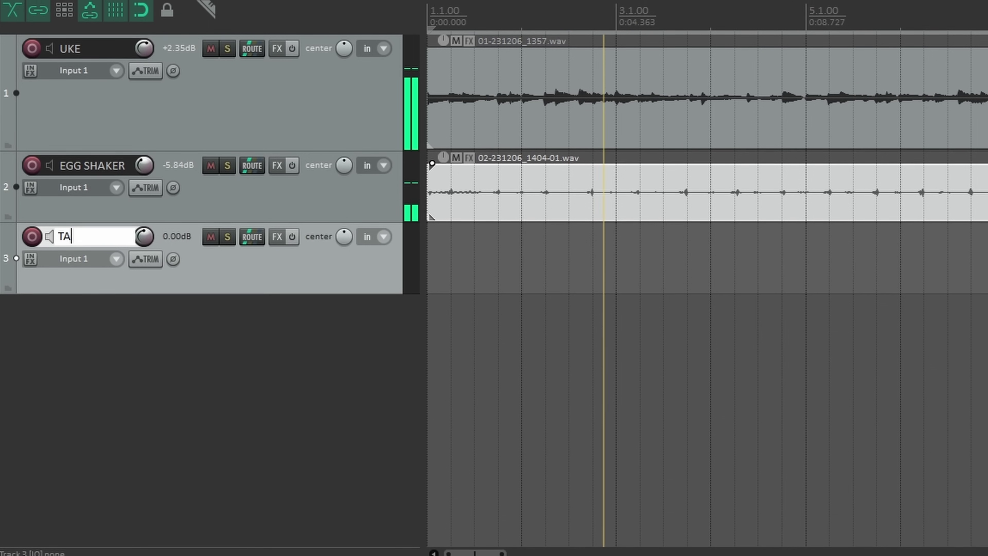
pyautogui.write('NE')
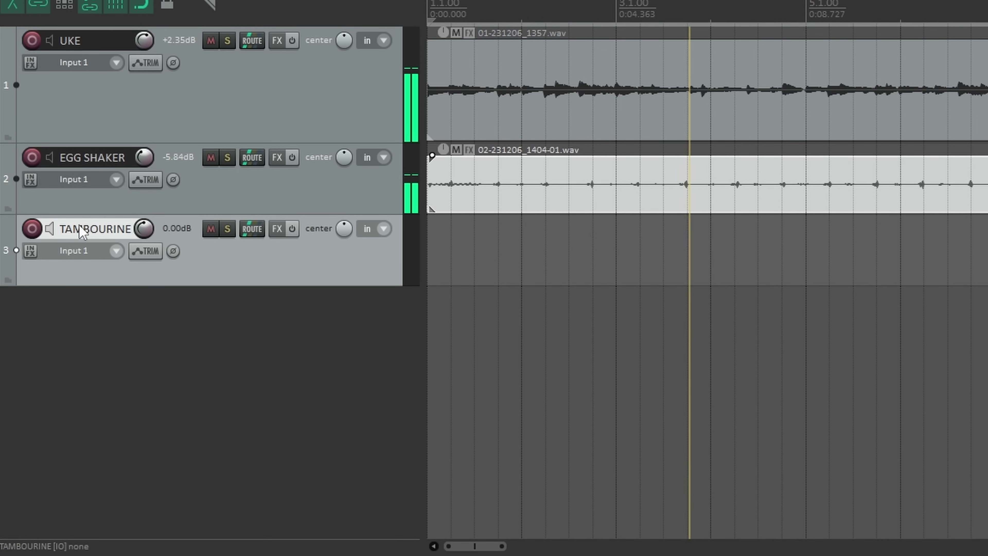
pyautogui.press('Return')
# - Arm the TAMBOURINE track, record a tambourine take over the loop and stop recording
pyautogui.click(33, 230)
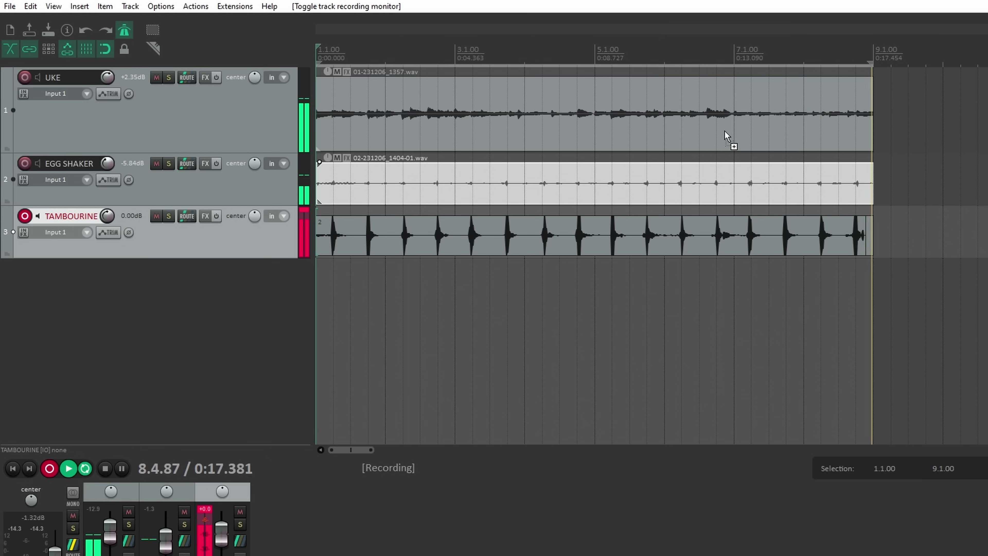
pyautogui.press('space')
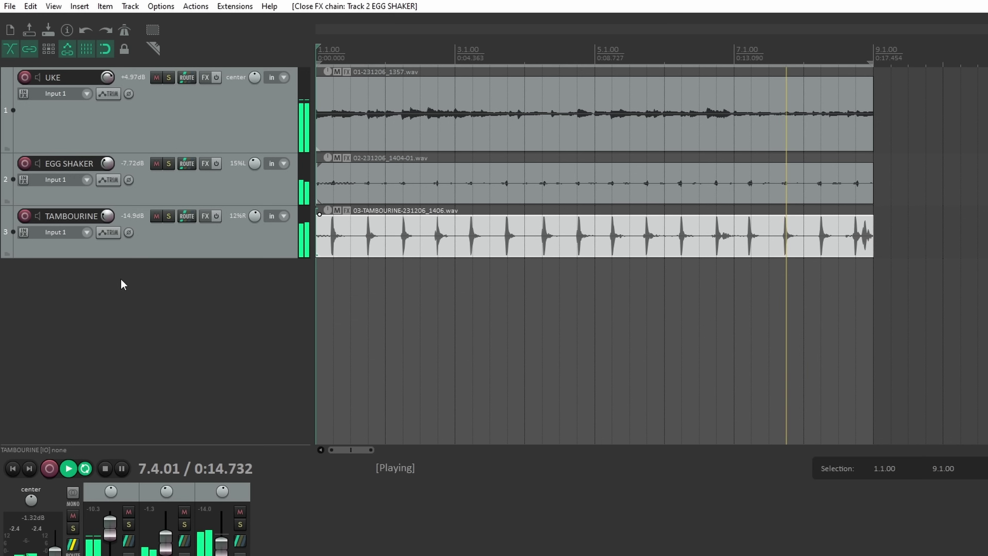
# - Insert the UVIWorkstation (UVI) VSTi instrument on a new track, declining the extra output routing tracks
pyautogui.rightClick(131, 280)
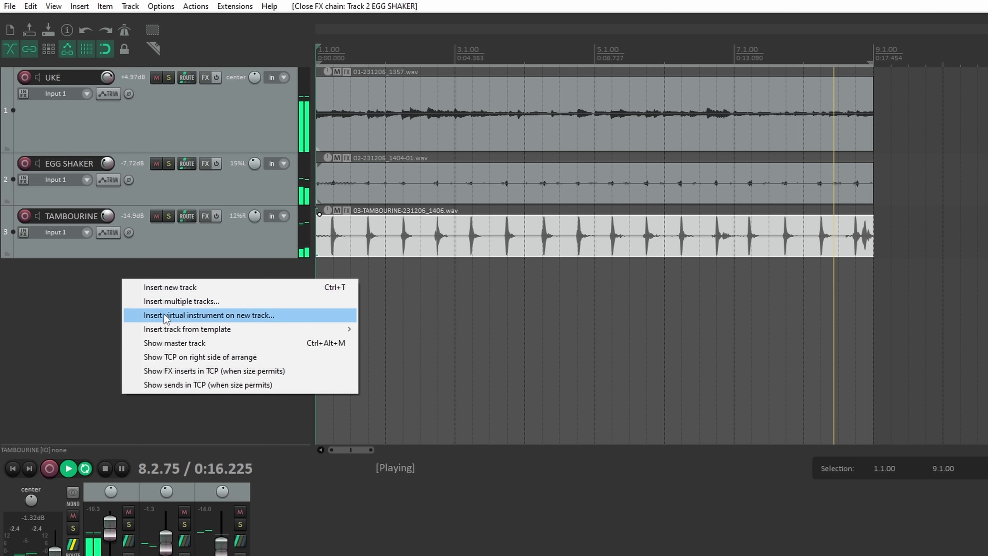
pyautogui.click(227, 315)
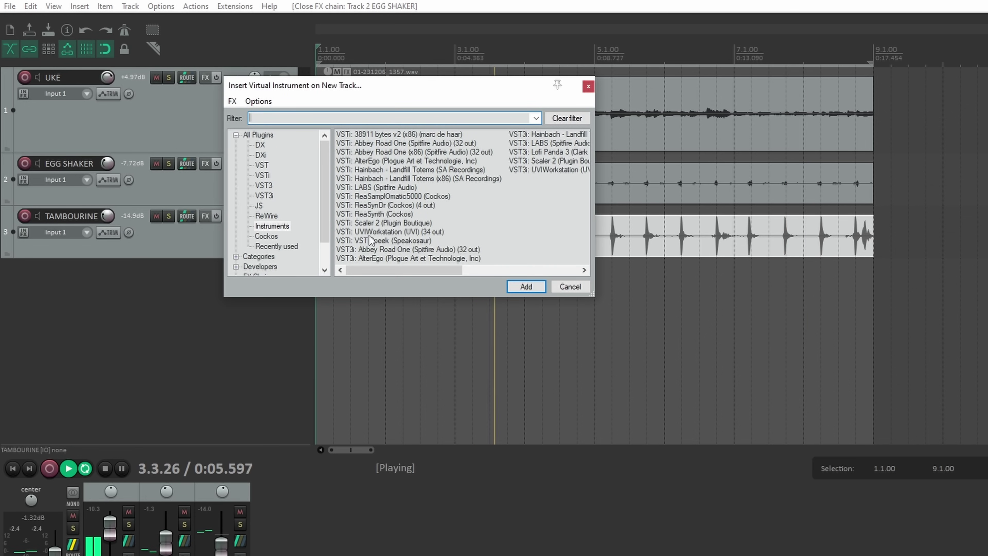
pyautogui.doubleClick(374, 232)
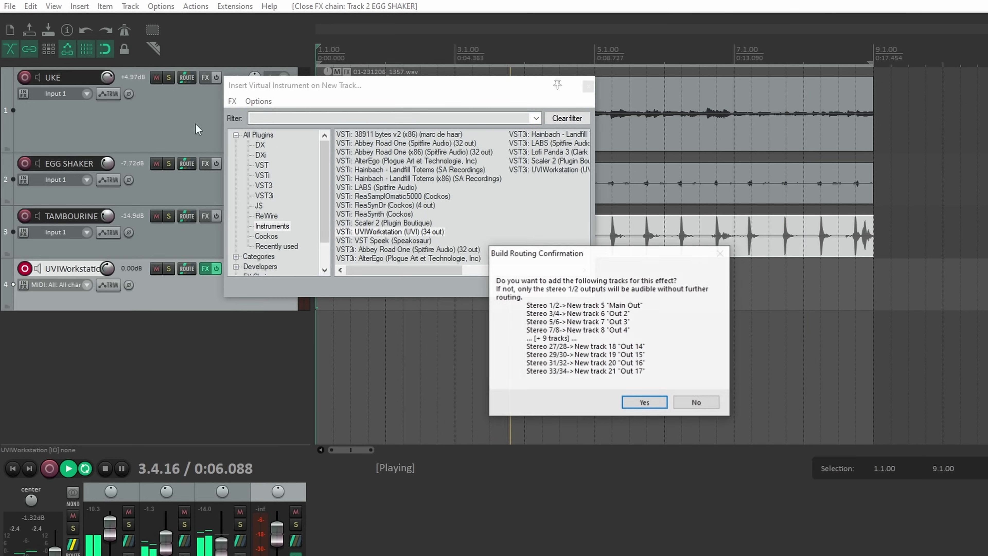
pyautogui.click(695, 404)
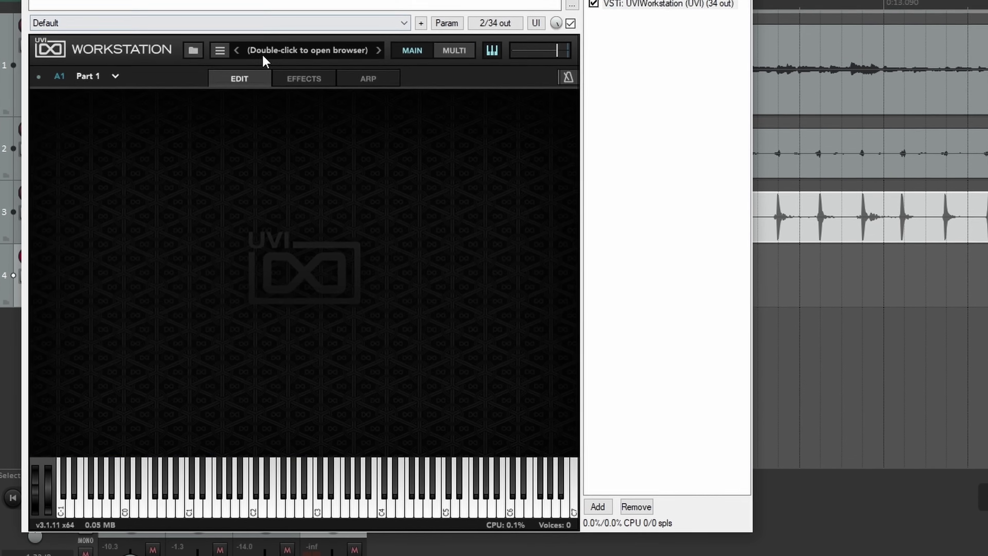
# - Load the O Mono bass preset from DarkLight IIx, 1-Page P, into UVI Workstation and close the instrument window
pyautogui.doubleClick(233, 83)
pyautogui.scroll(-1, 106, 187)
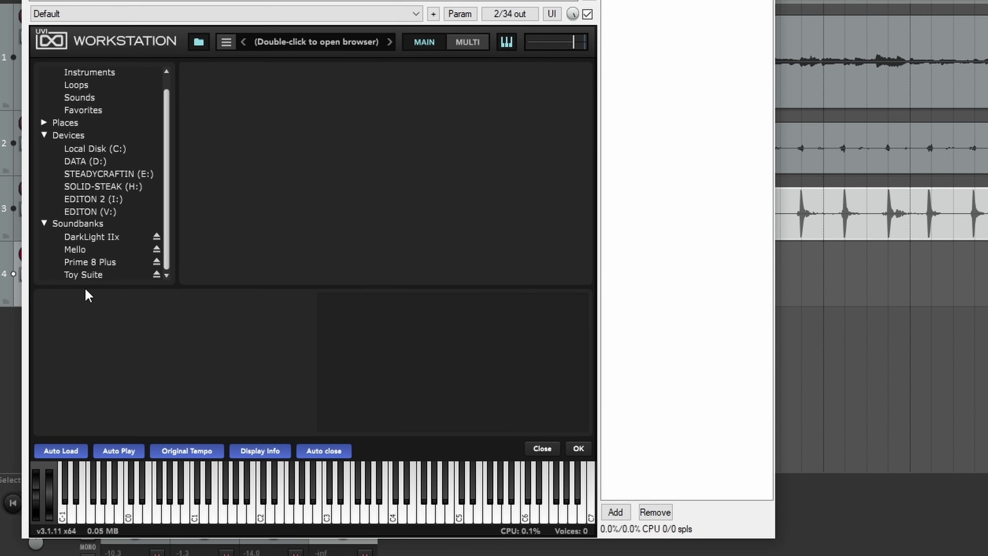
pyautogui.click(82, 237)
pyautogui.click(215, 73)
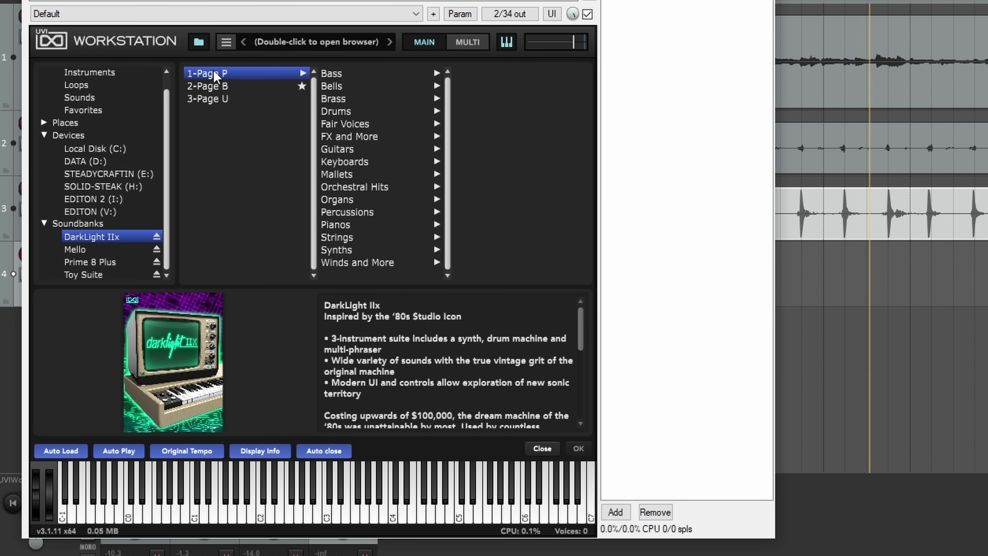
pyautogui.click(332, 75)
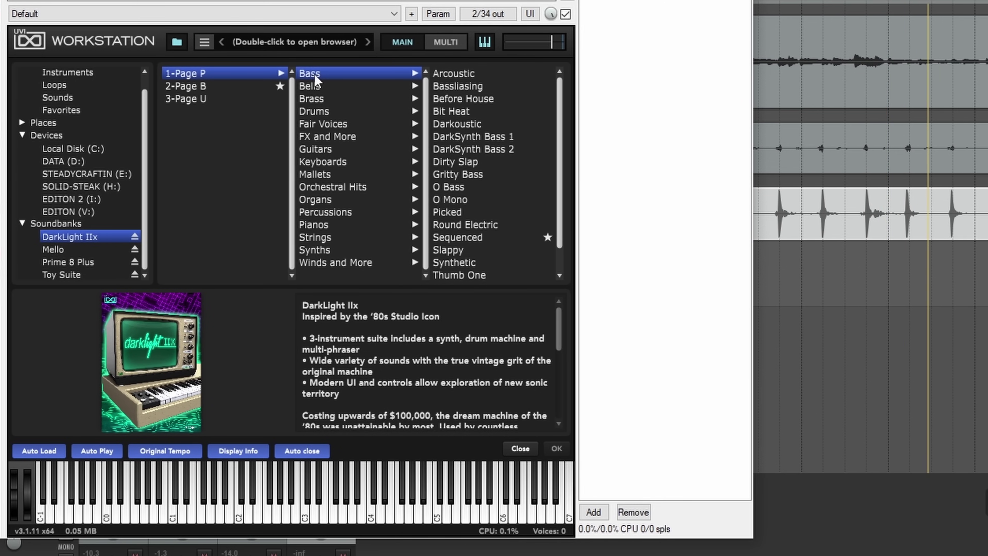
pyautogui.doubleClick(450, 199)
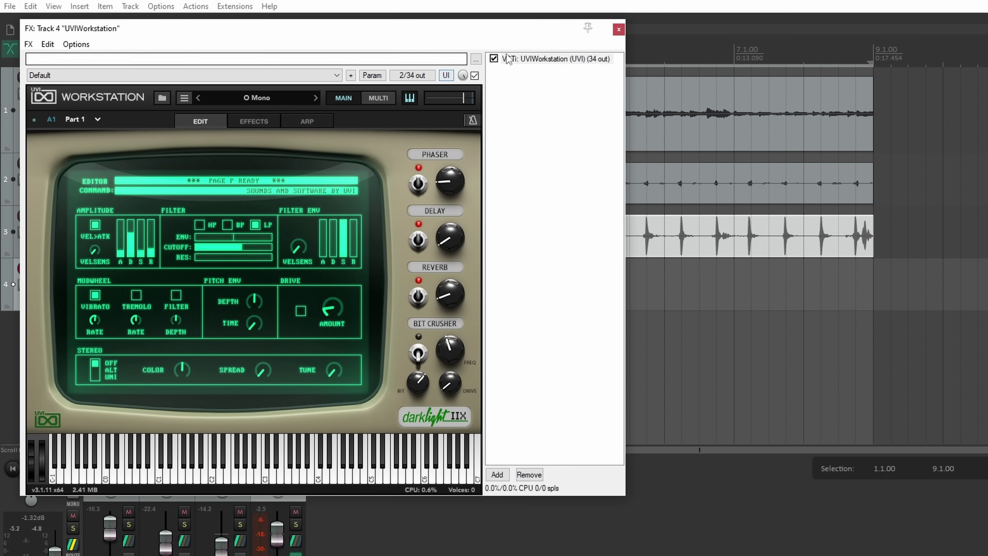
pyautogui.click(619, 29)
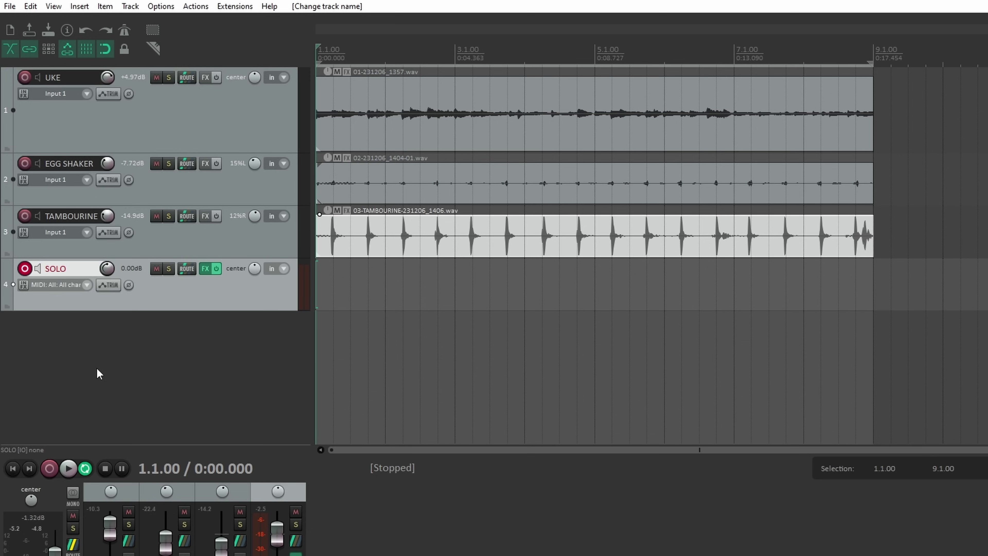
# - Play back the looped tracks to accompany live playing on the armed SOLO track
pyautogui.press('space')
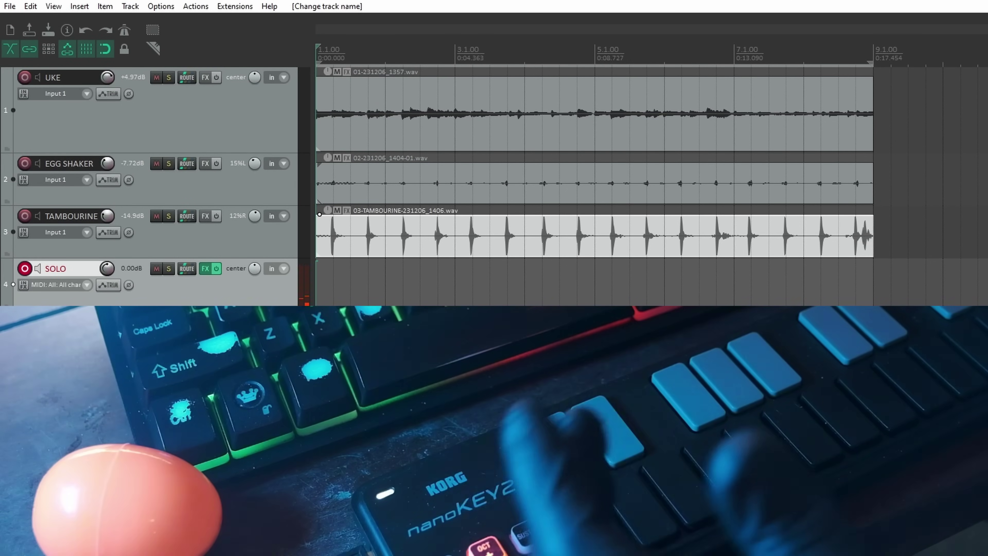
pyautogui.press('space')
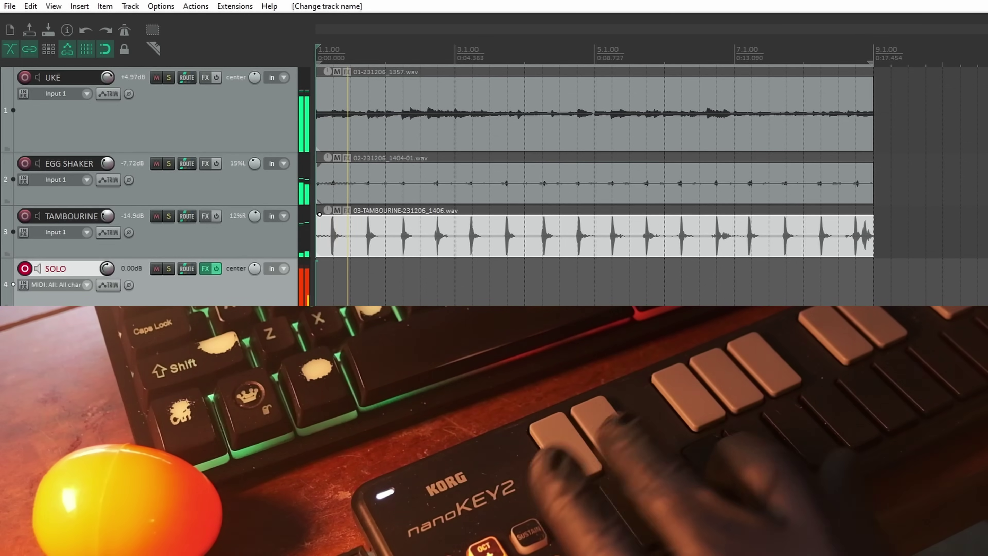